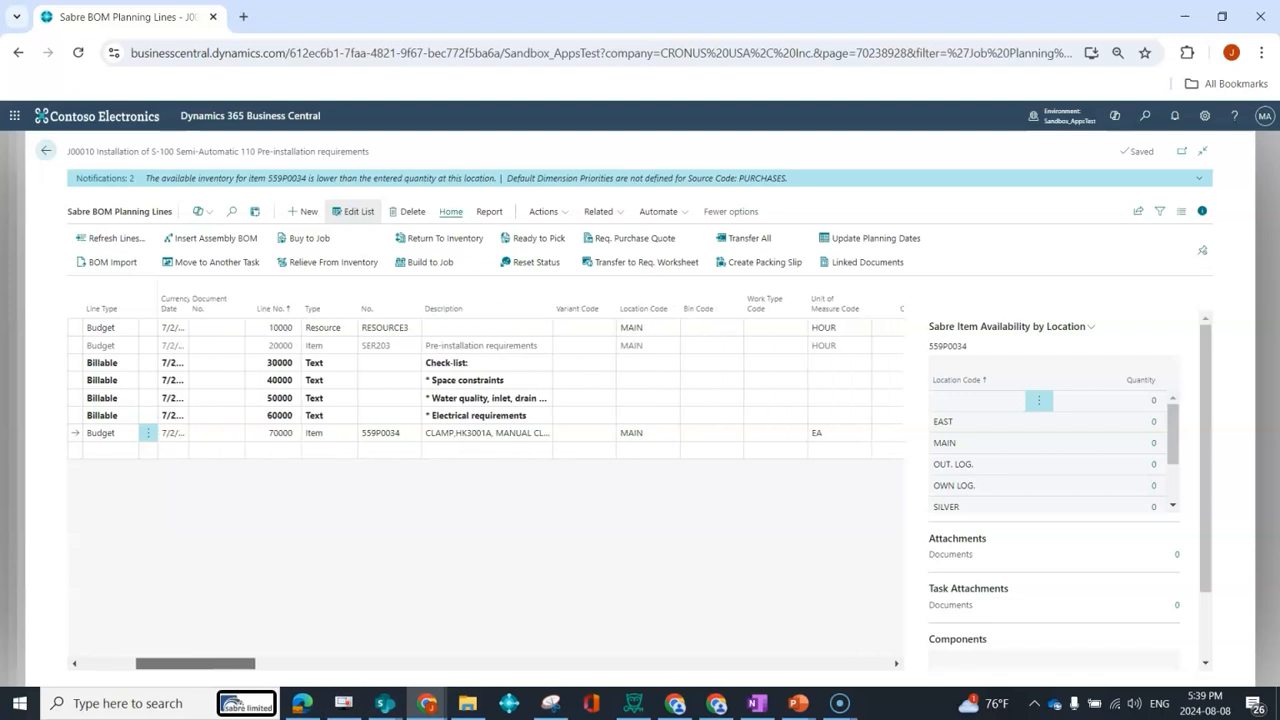
- Mark the item 559P0034 planning line as plan ready and request a new purchase quote for it
scroll(485, 400, "right", 8)
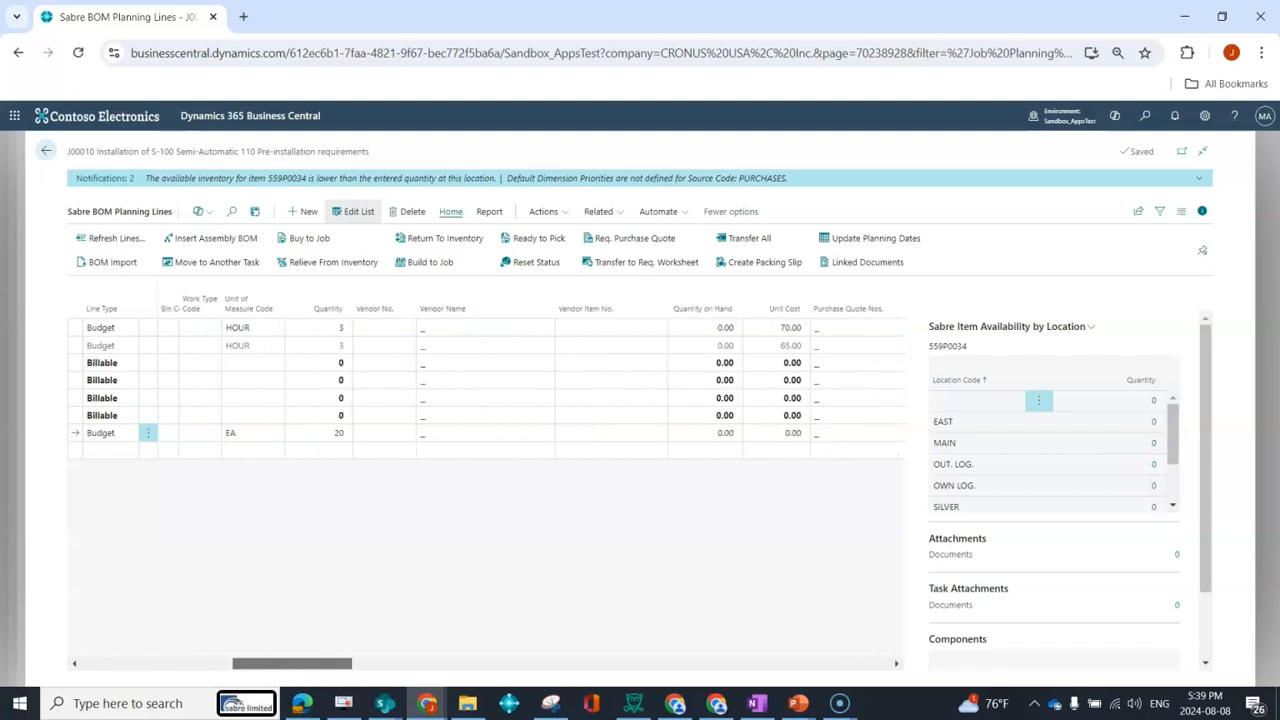
scroll(485, 400, "right", 2)
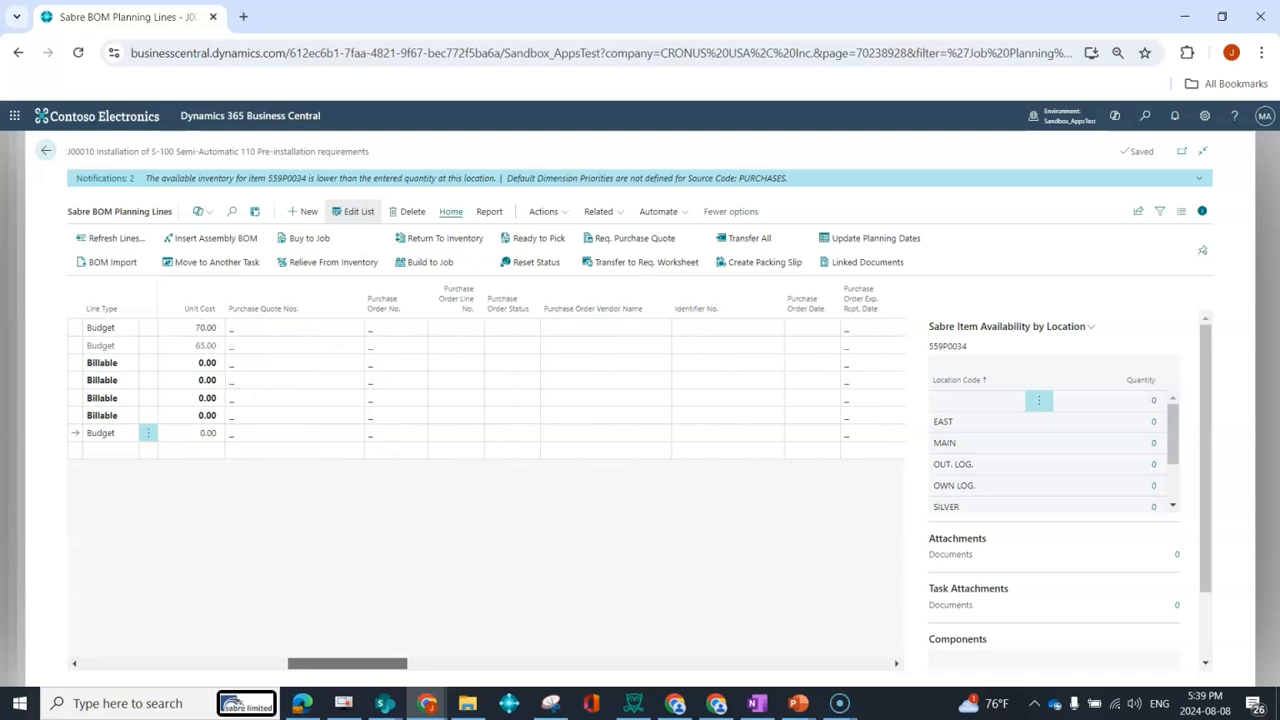
scroll(485, 400, "left", 15)
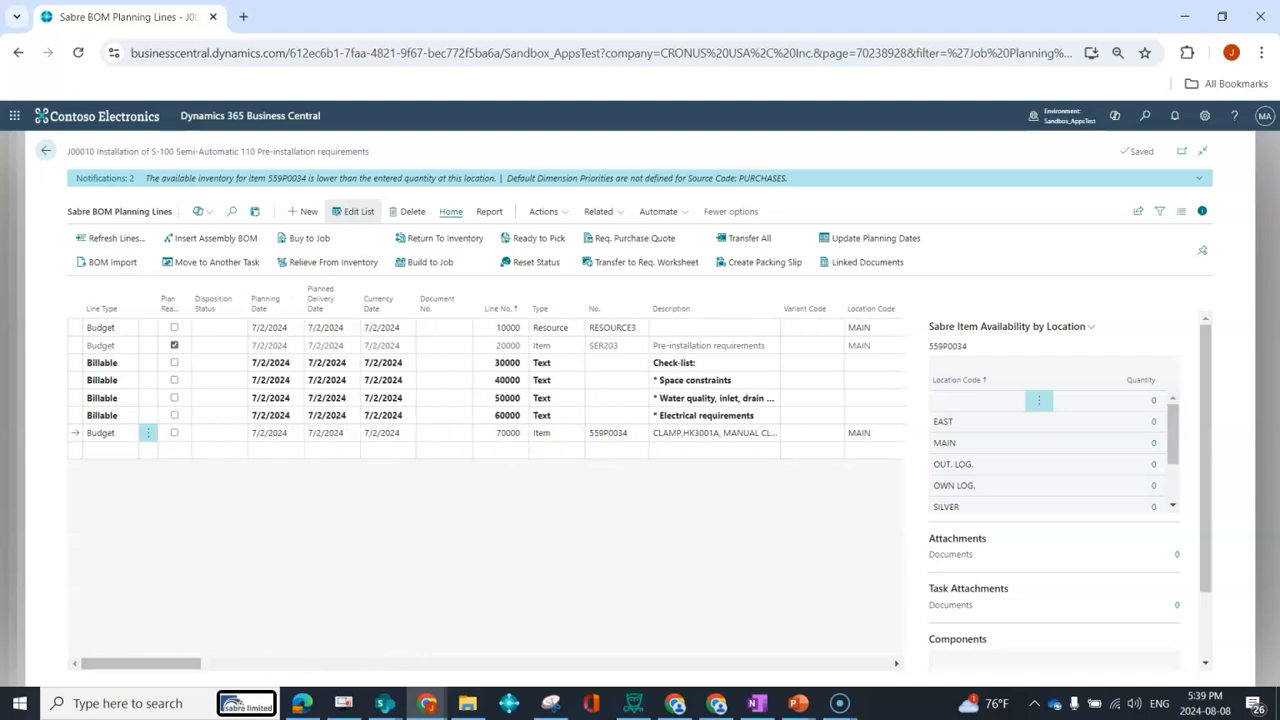
left_click(174, 433)
left_click(630, 238)
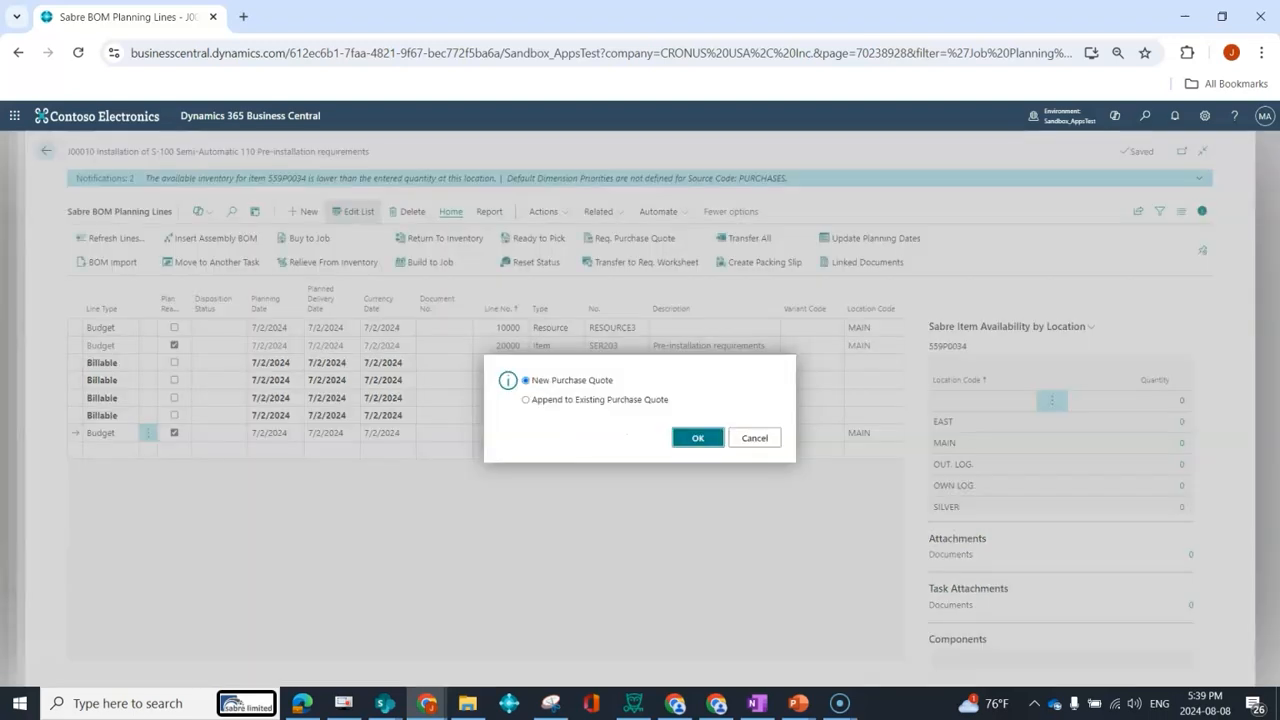
left_click(698, 438)
- Create purchase quotes for the vendors First Up Consultants, Wide World Importers and Nod Publishers
left_click(512, 318)
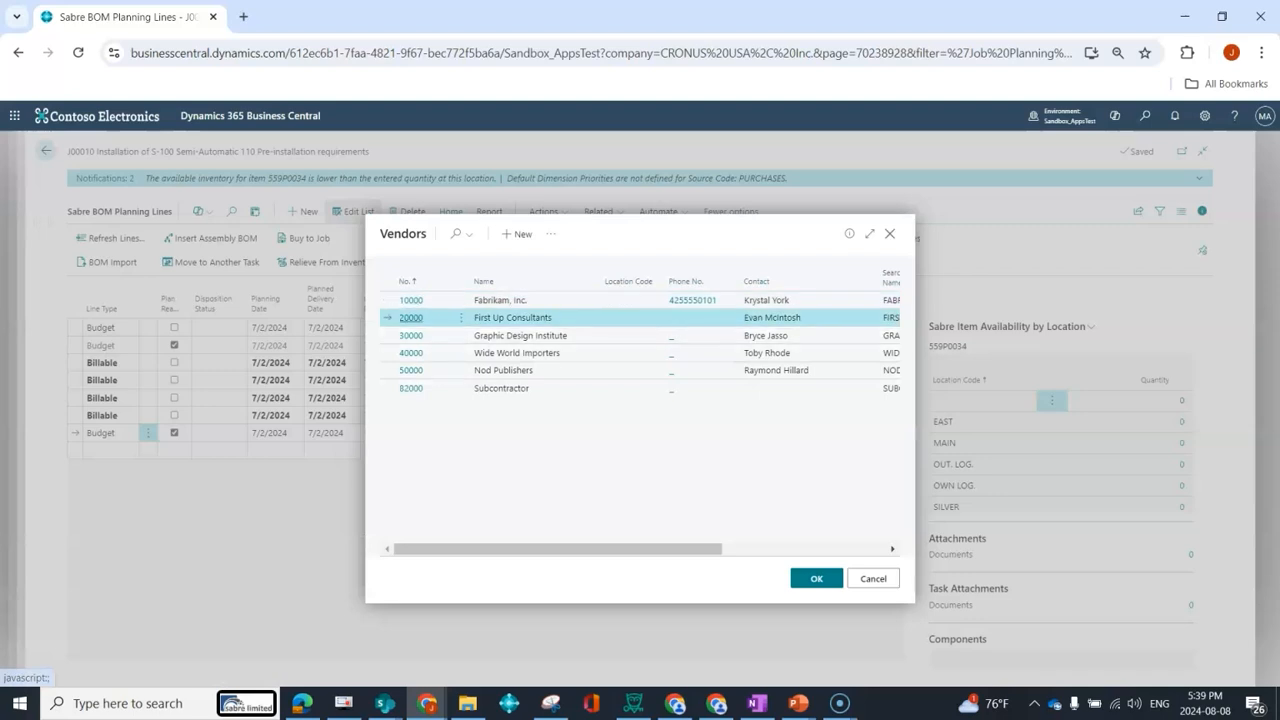
left_click(517, 353, "ctrl")
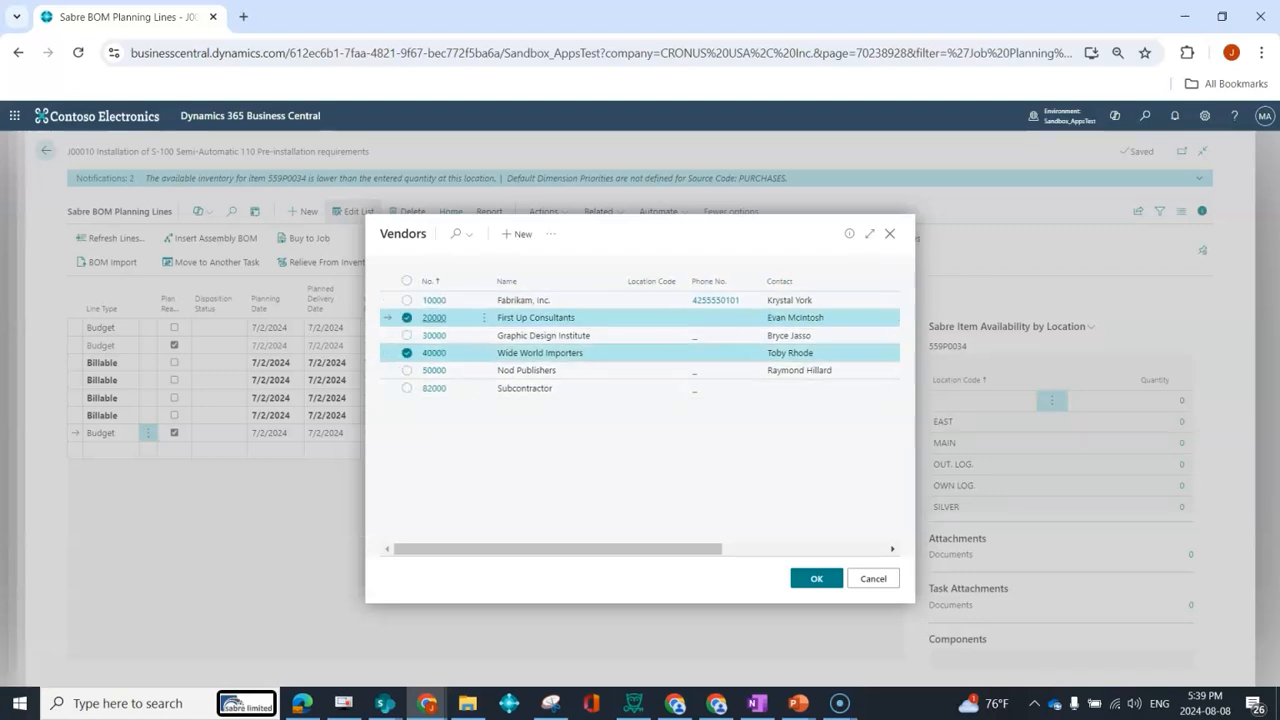
left_click(526, 371, "ctrl")
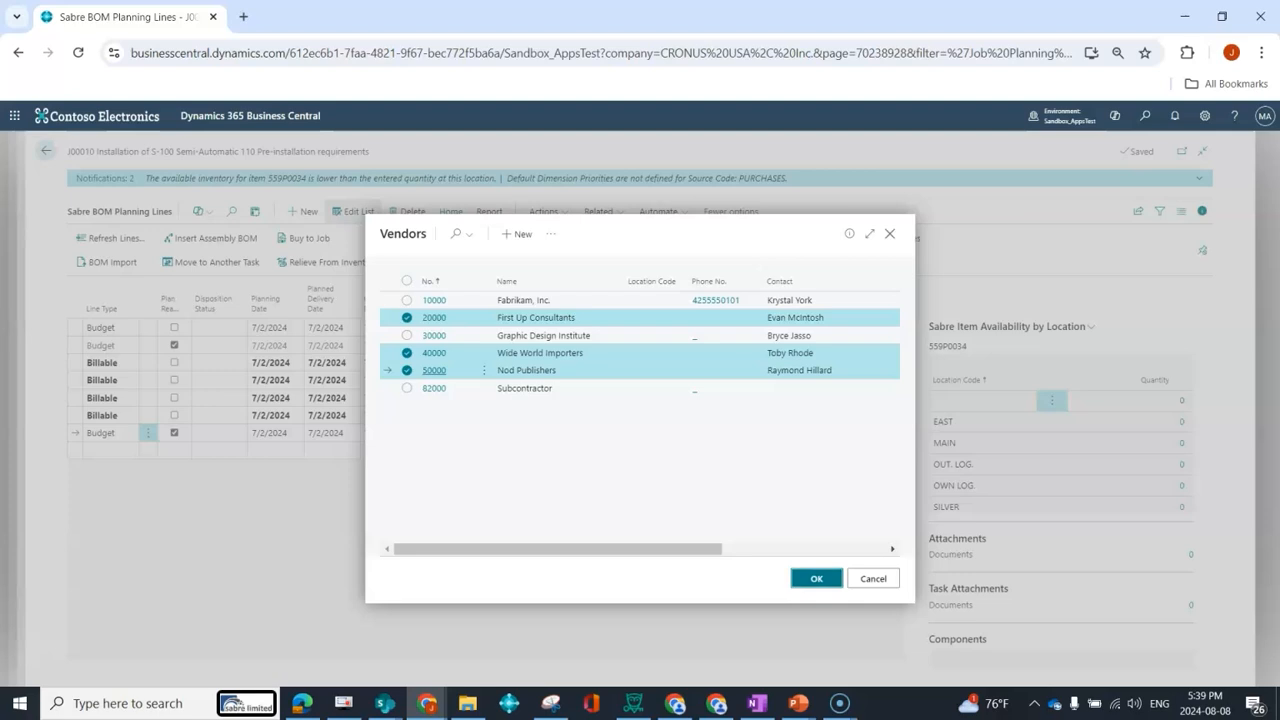
left_click(816, 578)
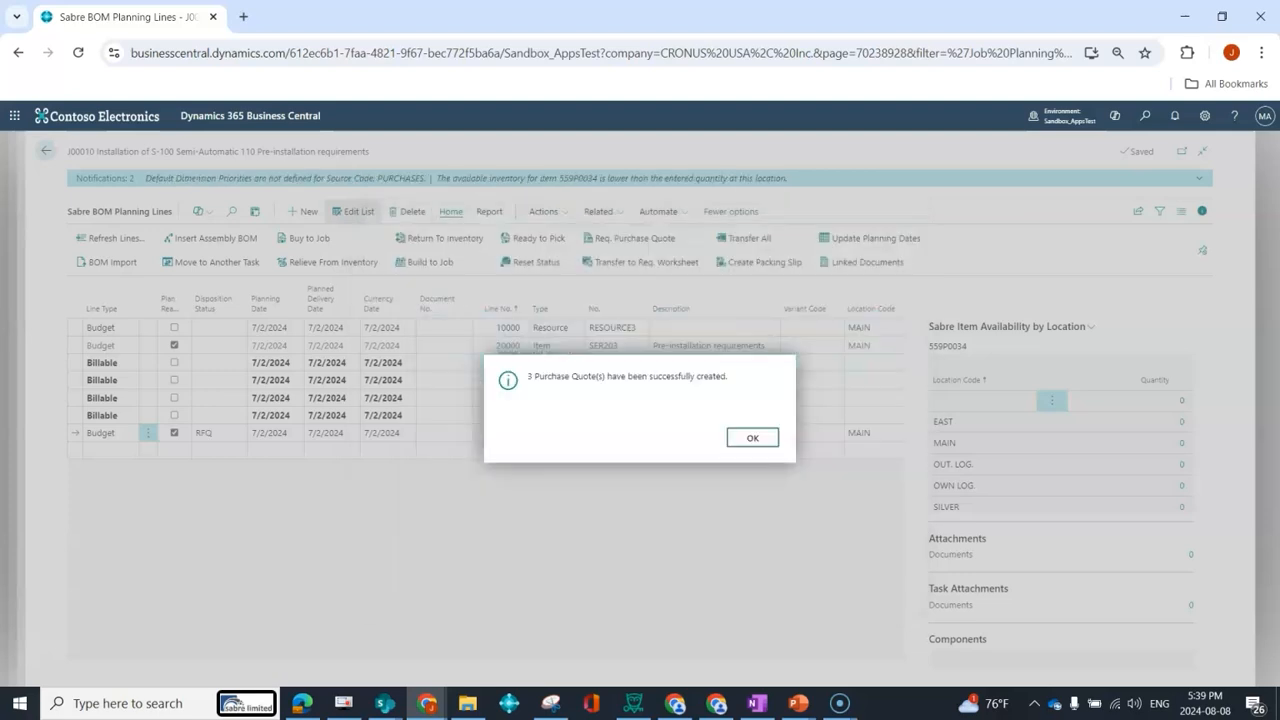
key("Return")
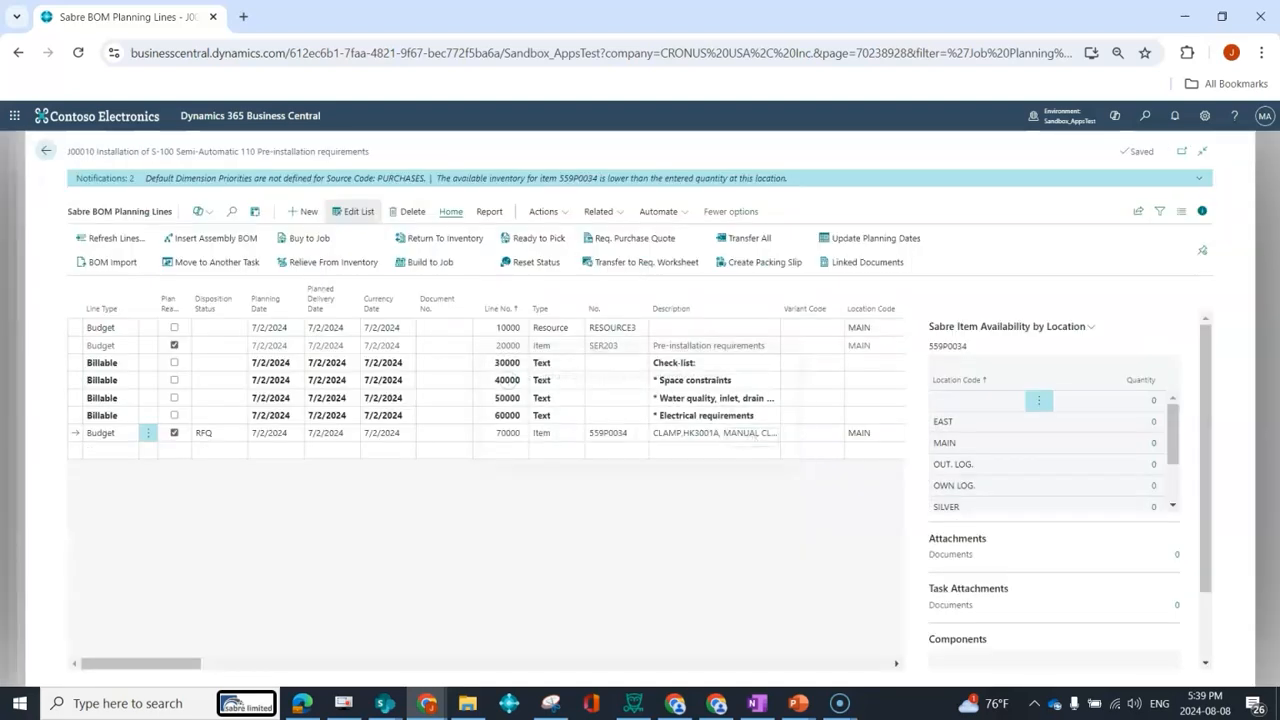
- Open the First Up Consultants purchase quote from the quote numbers linked to the 559P0034 planning line
left_click_drag(165, 664, 336, 664)
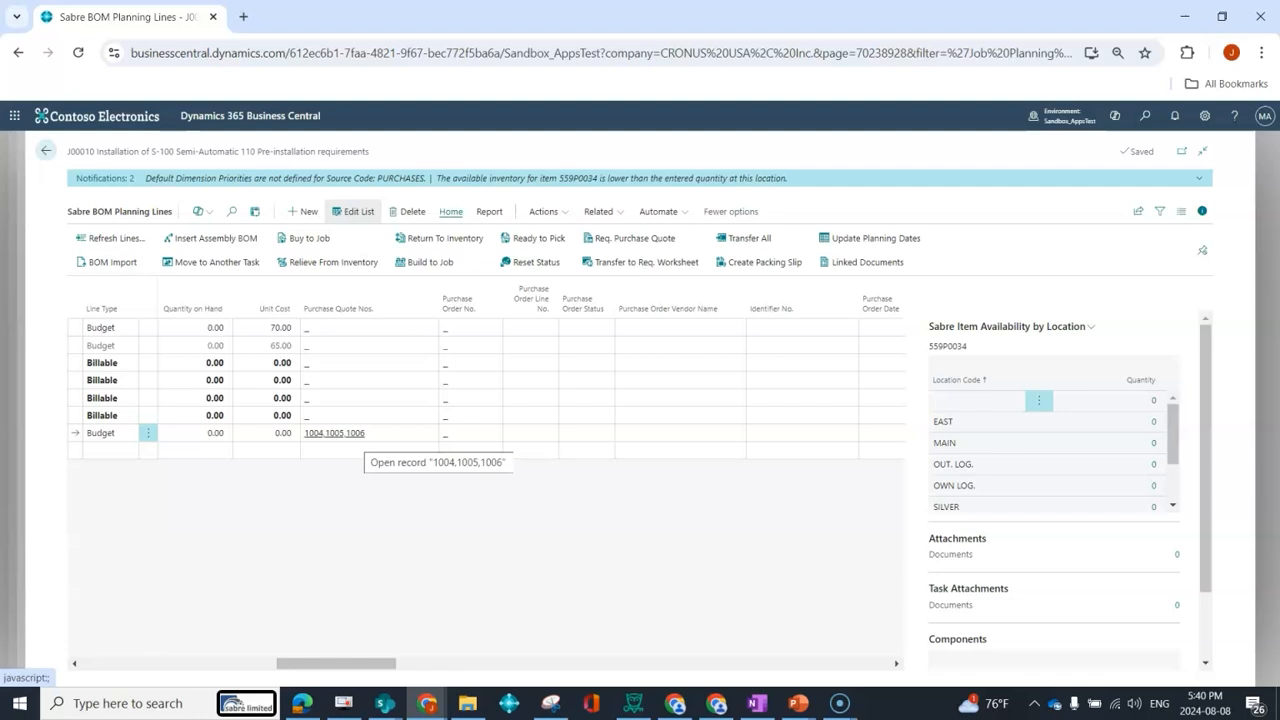
left_click(334, 433)
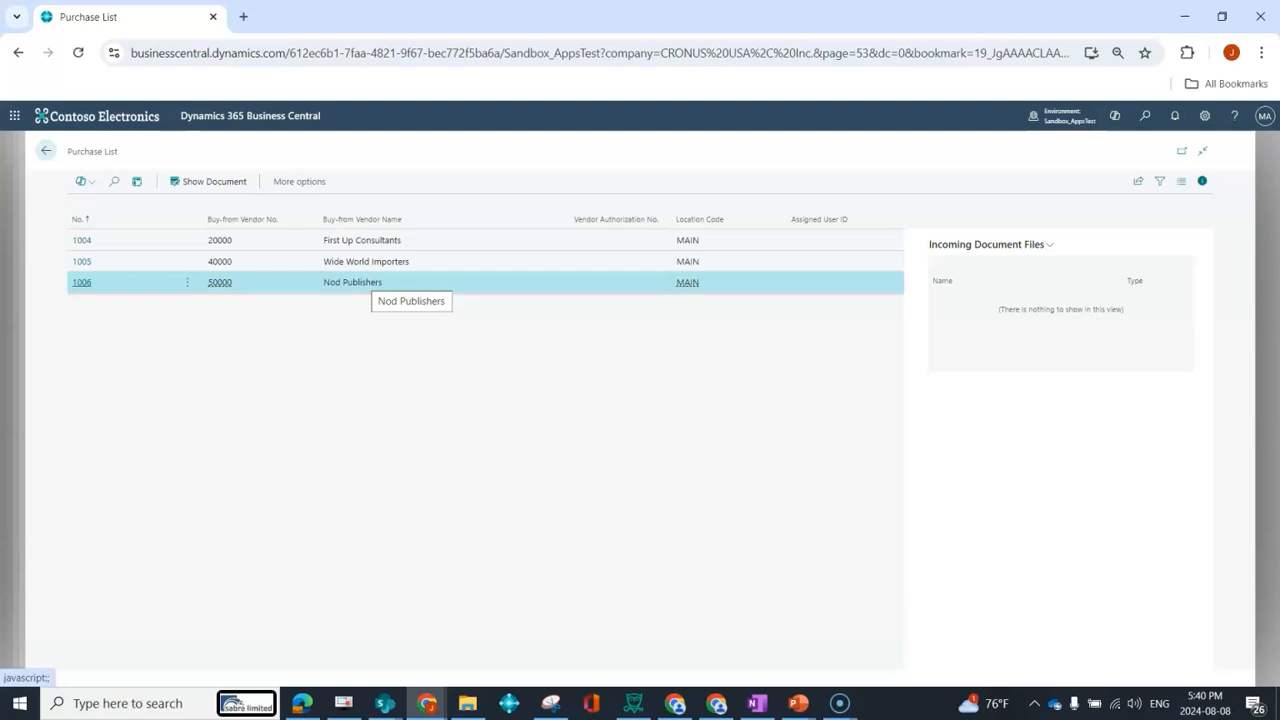
left_click(352, 241)
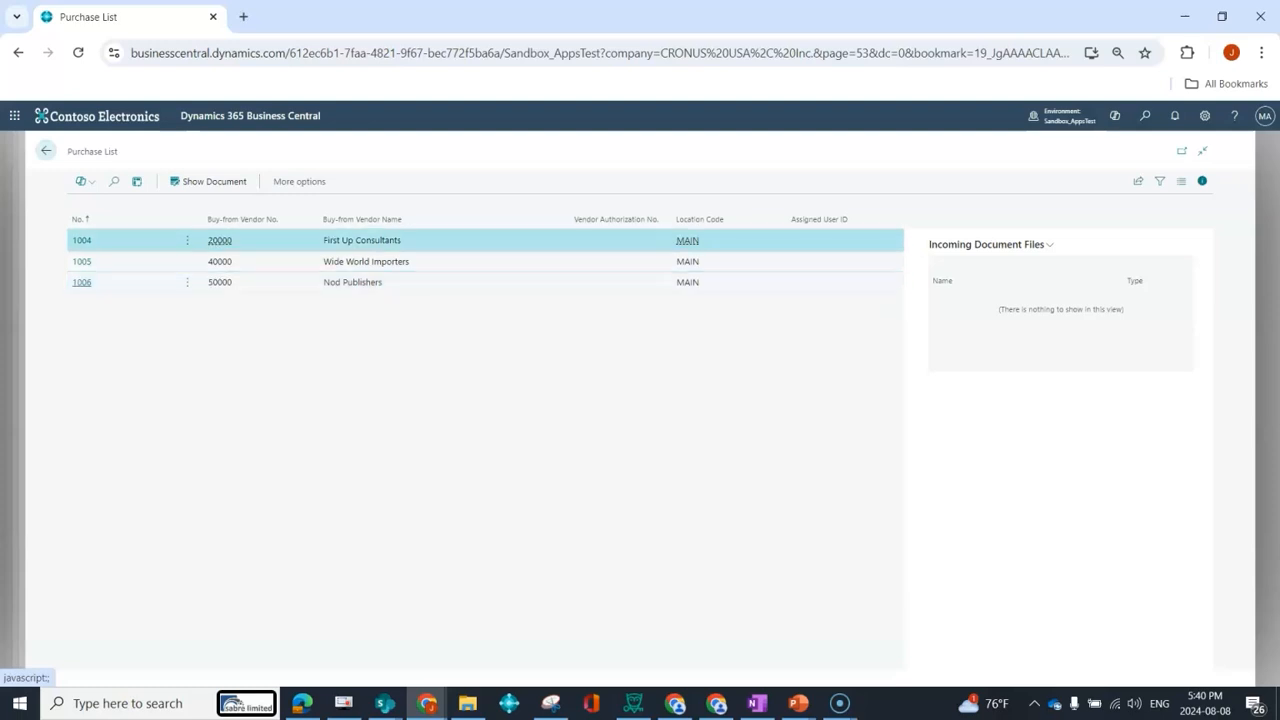
left_click(208, 181)
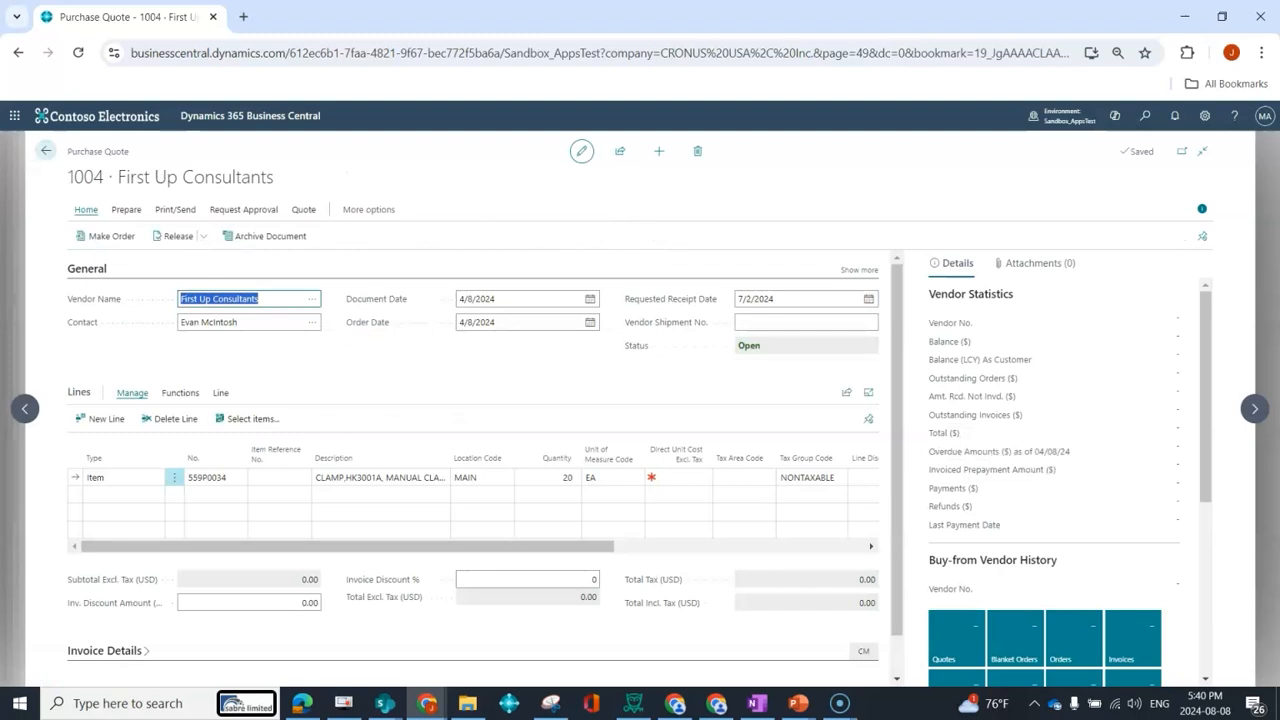
- Convert the First Up Consultants quote to a purchase order without opening the order, and return to the planning lines
left_click(105, 236)
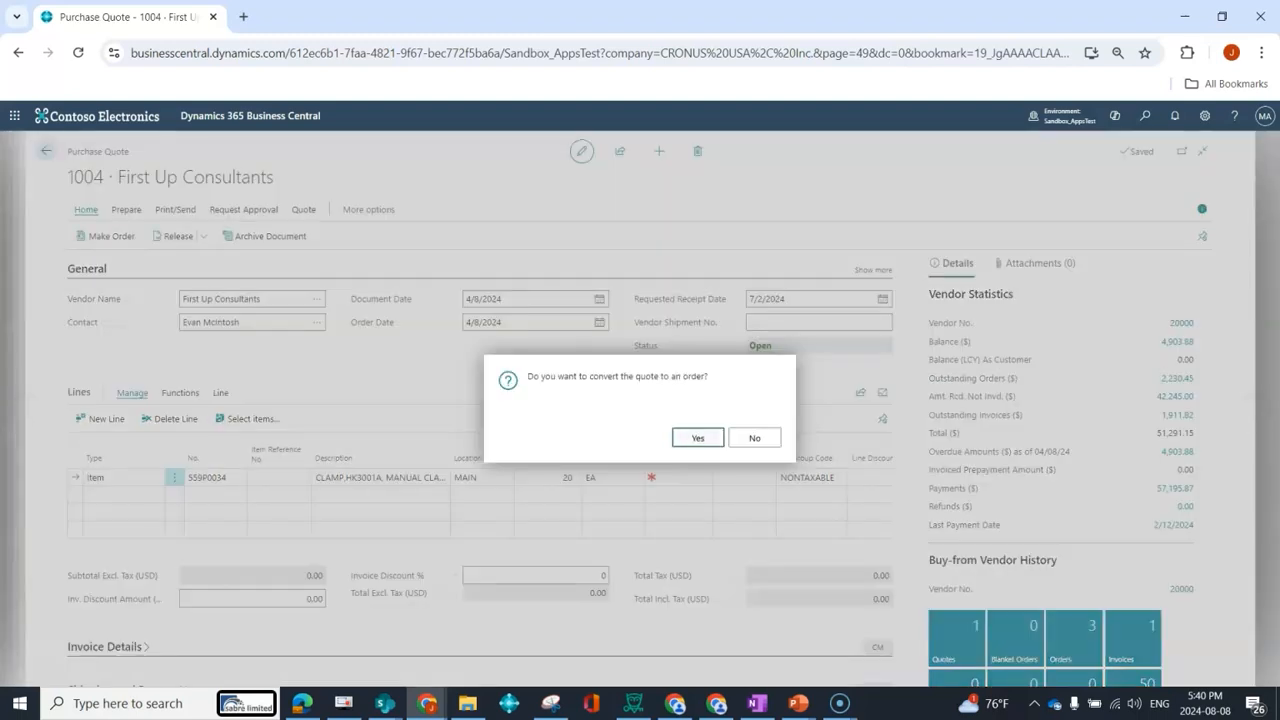
key("Return")
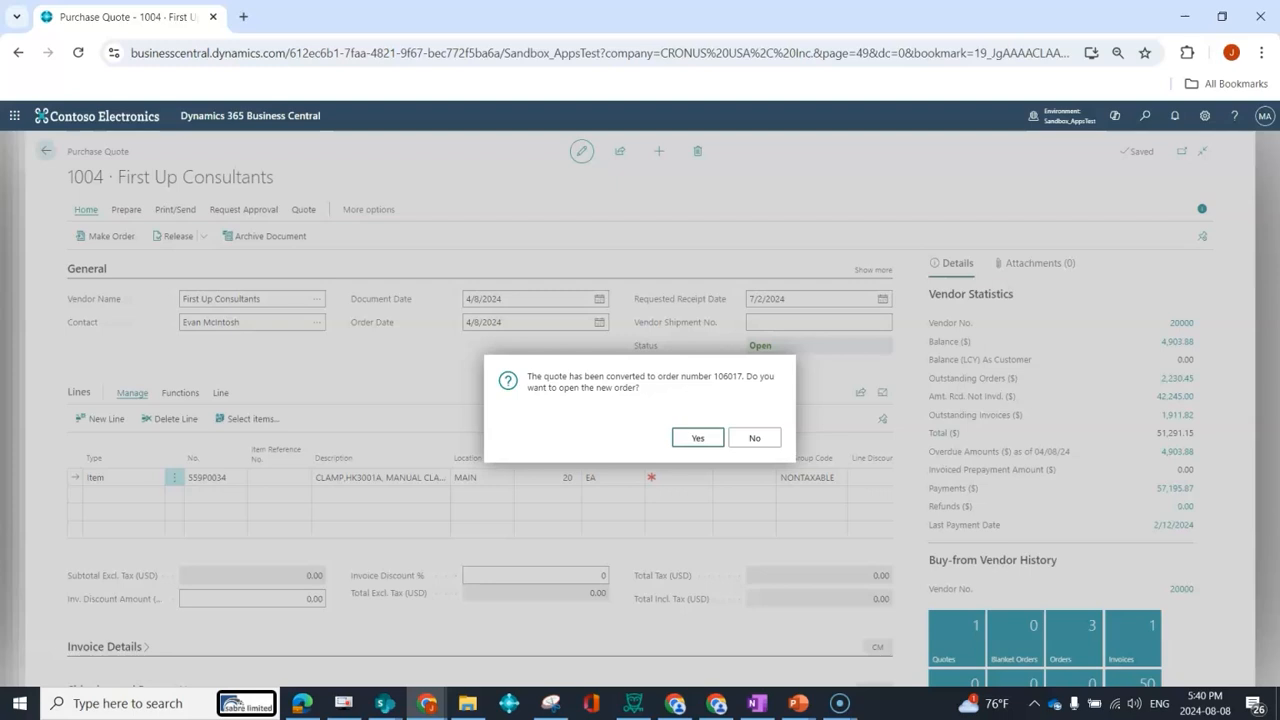
key("Tab")
key("Return")
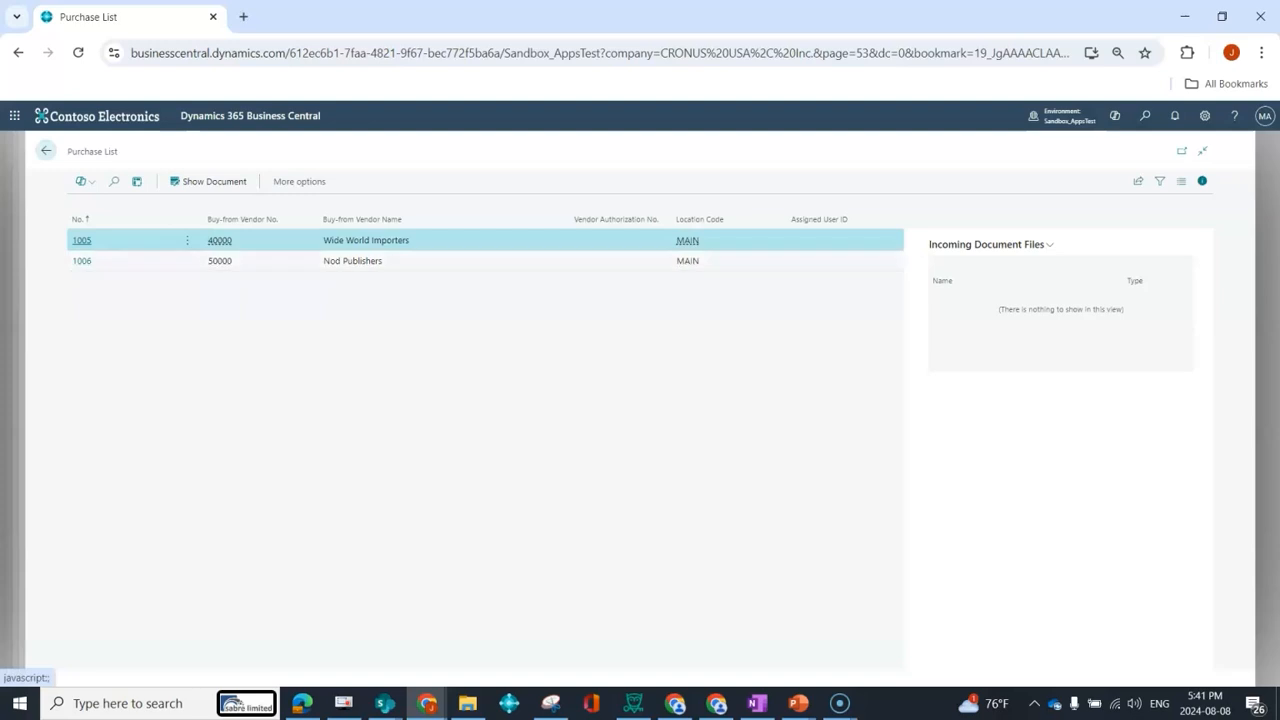
left_click(45, 150)
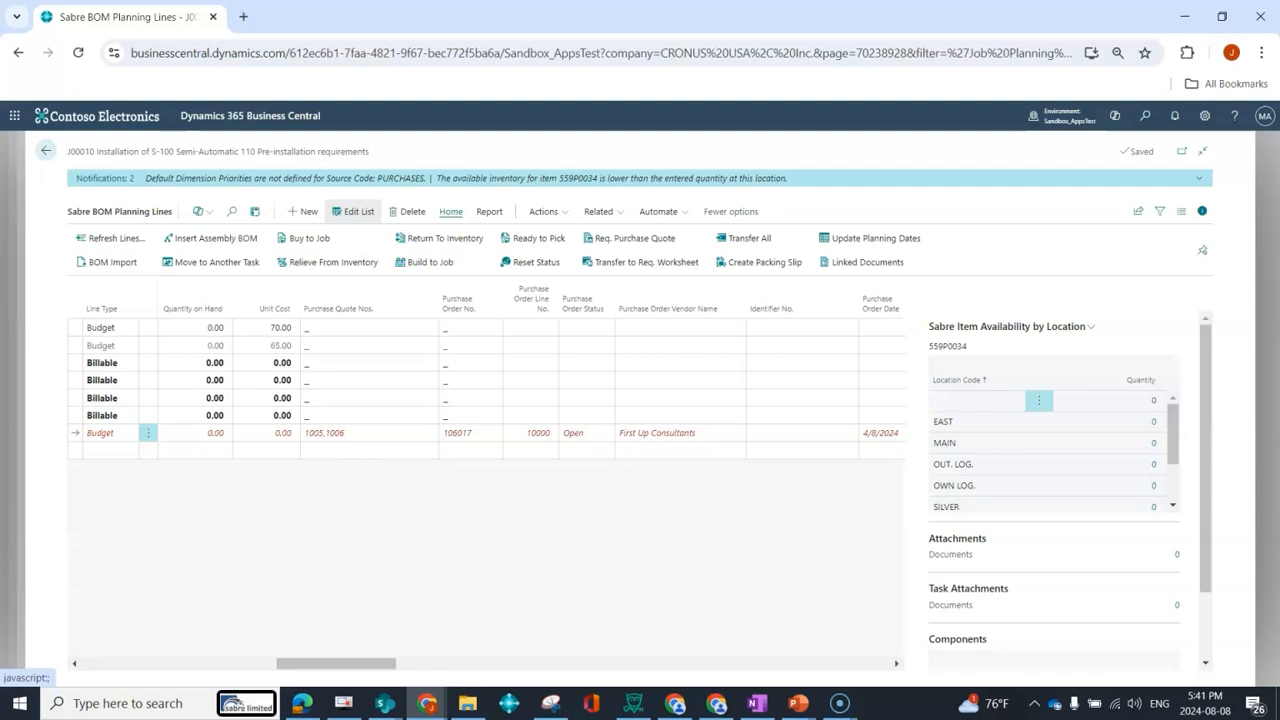
- Try to convert the Wide World Importers quote to an order, declining to override the planning line's existing purchase order link
left_click(325, 433)
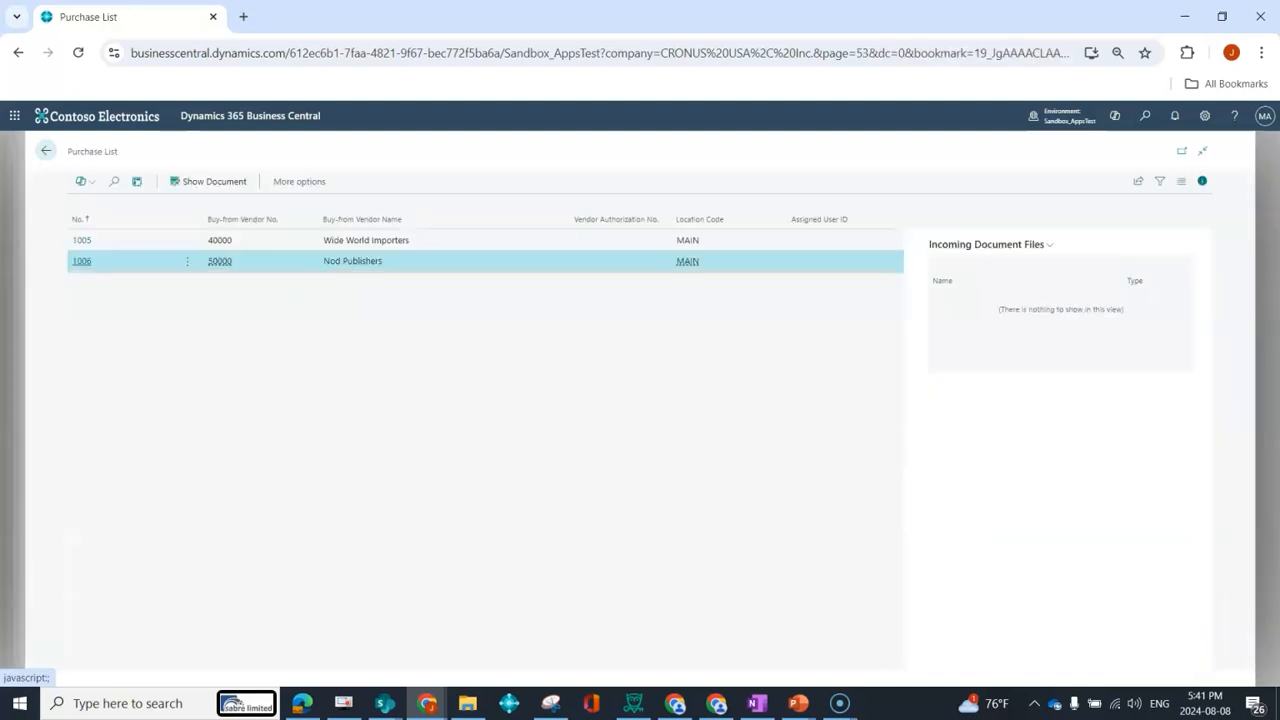
left_click(500, 240)
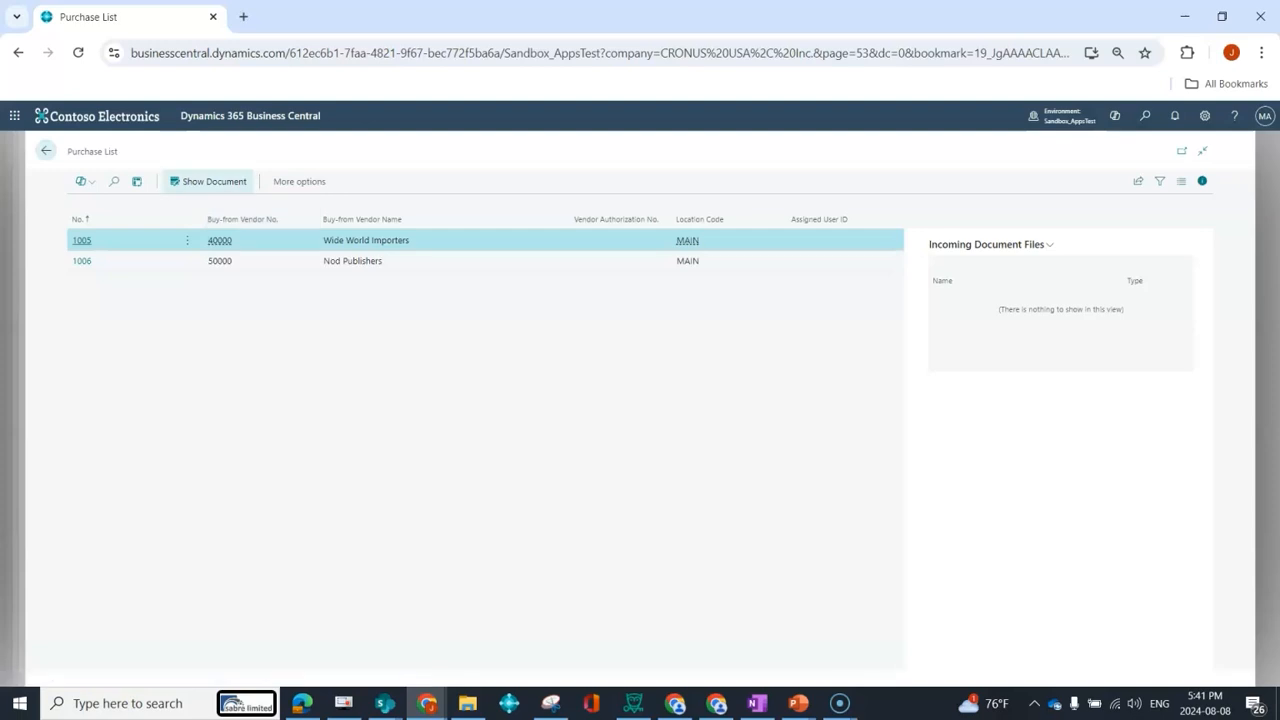
left_click(208, 181)
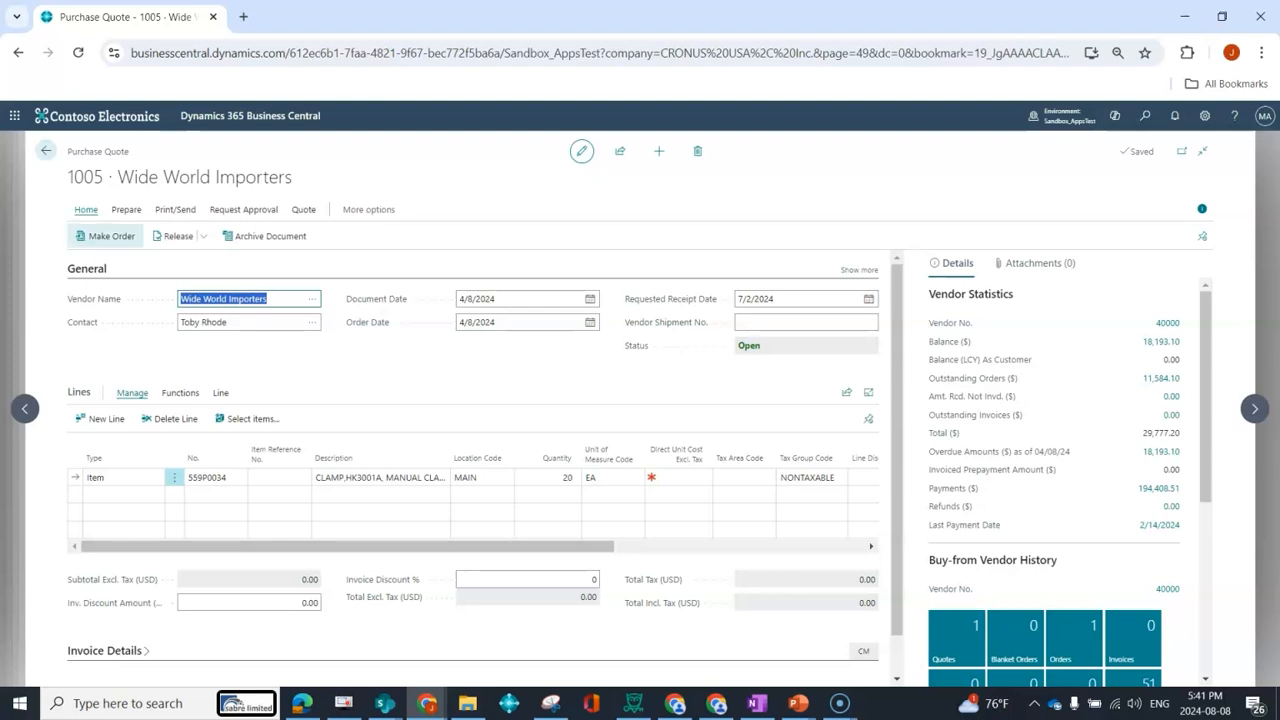
left_click(105, 236)
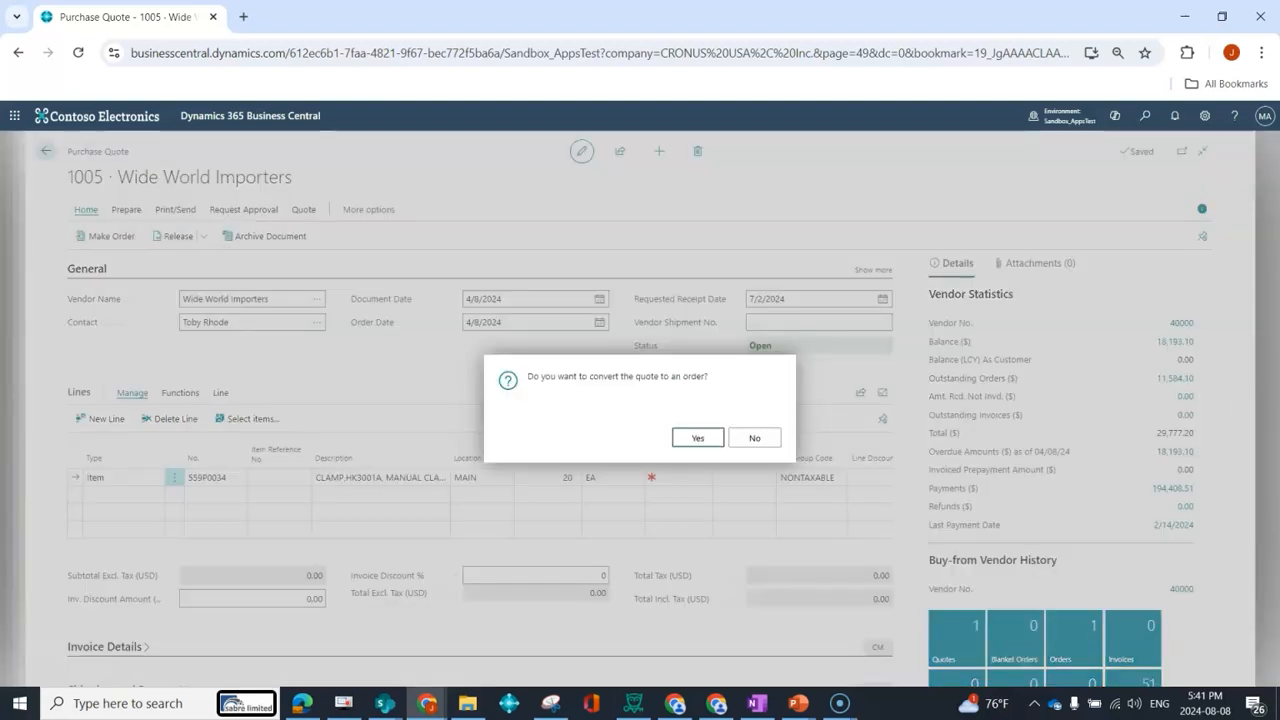
key("Return")
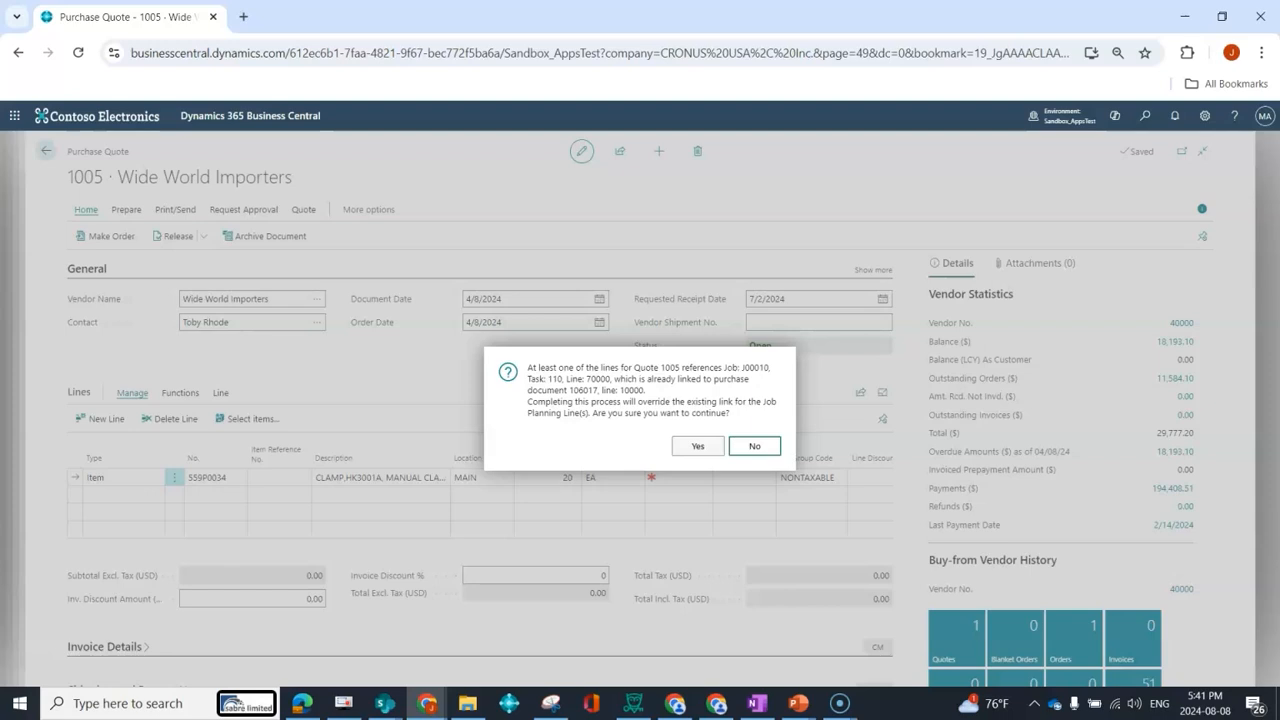
key("Return")
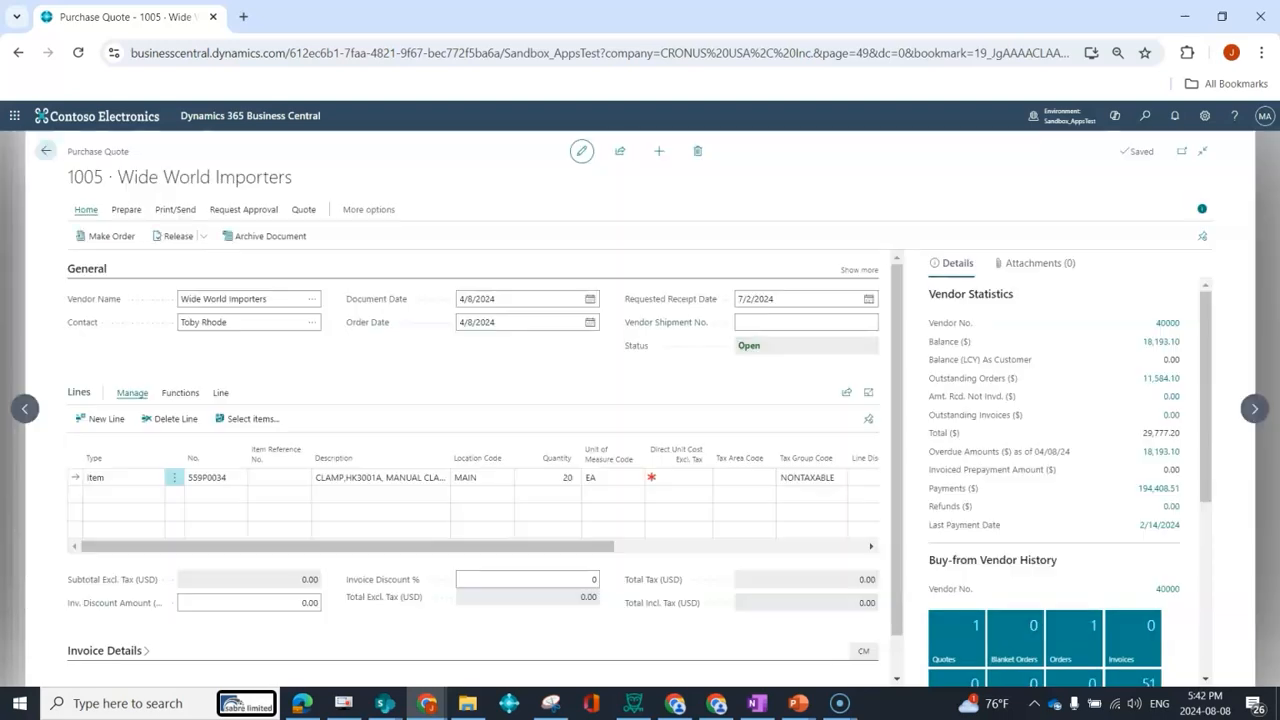
left_click(46, 151)
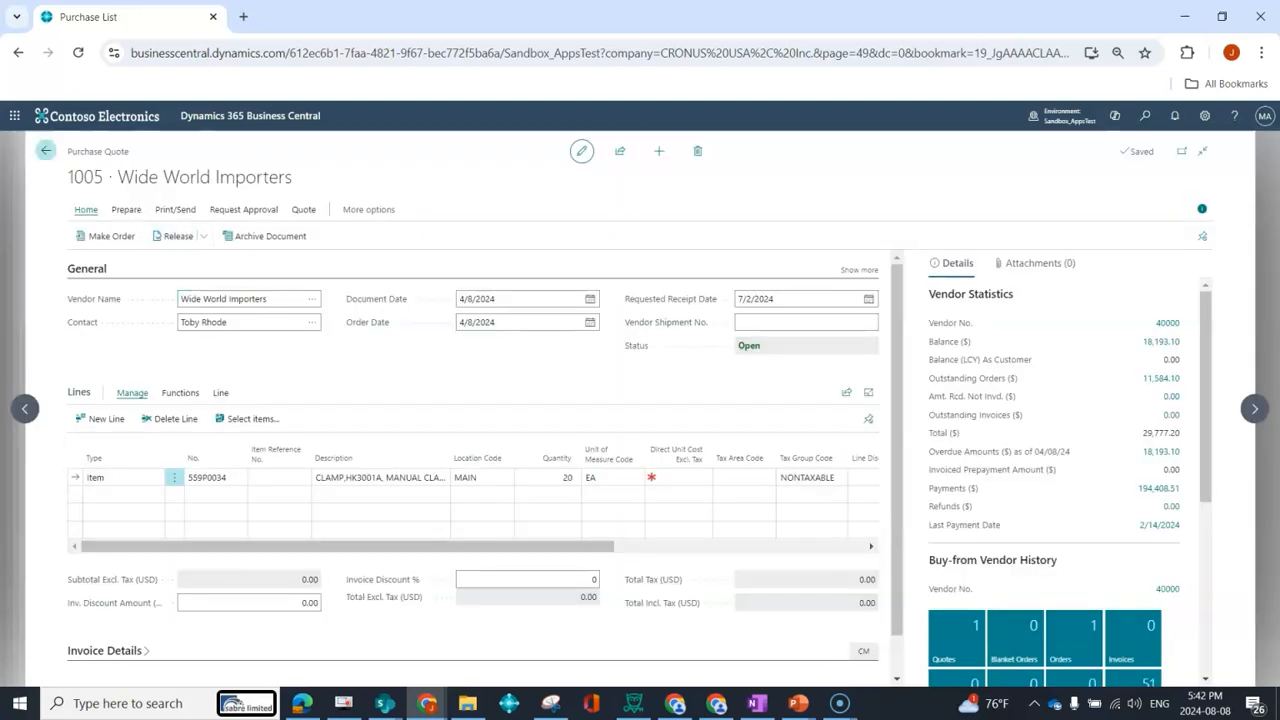
left_click(46, 151)
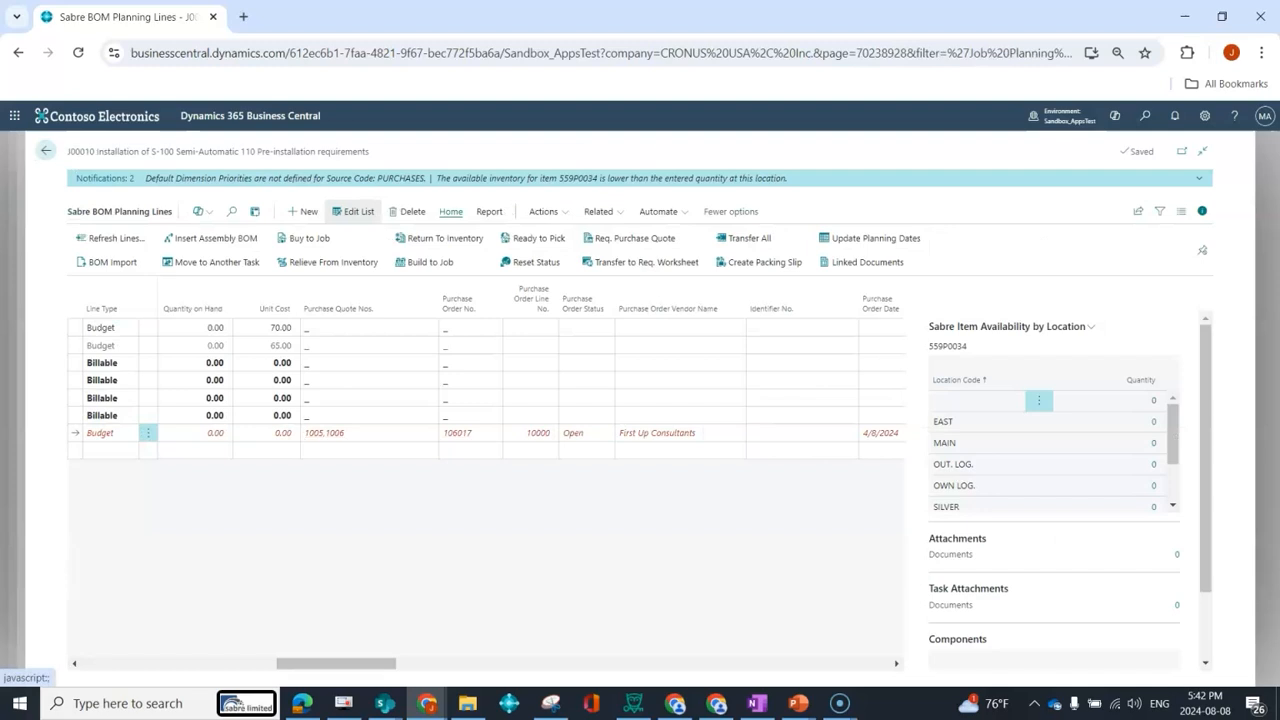
- Convert the linked Nod Publishers quote to an order, overriding the planning line's existing link, and return to the planning lines without opening the order
left_click(323, 433)
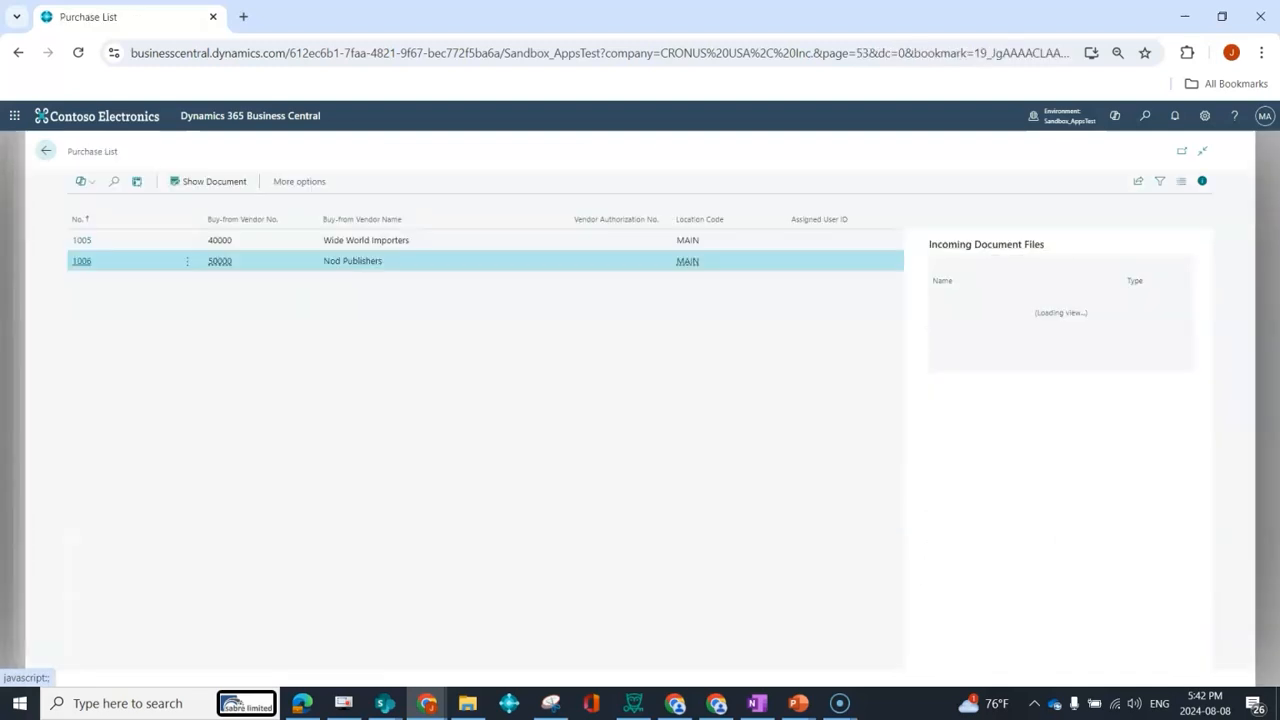
left_click(208, 181)
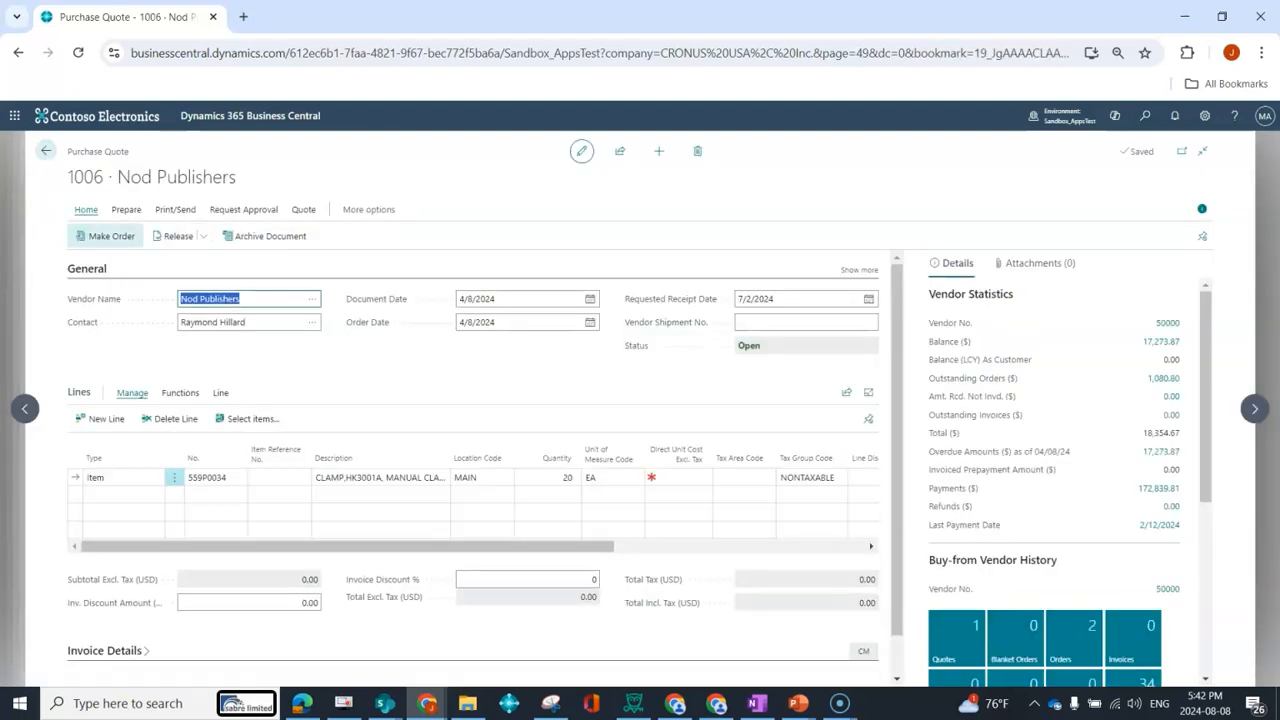
left_click(105, 236)
key("Return")
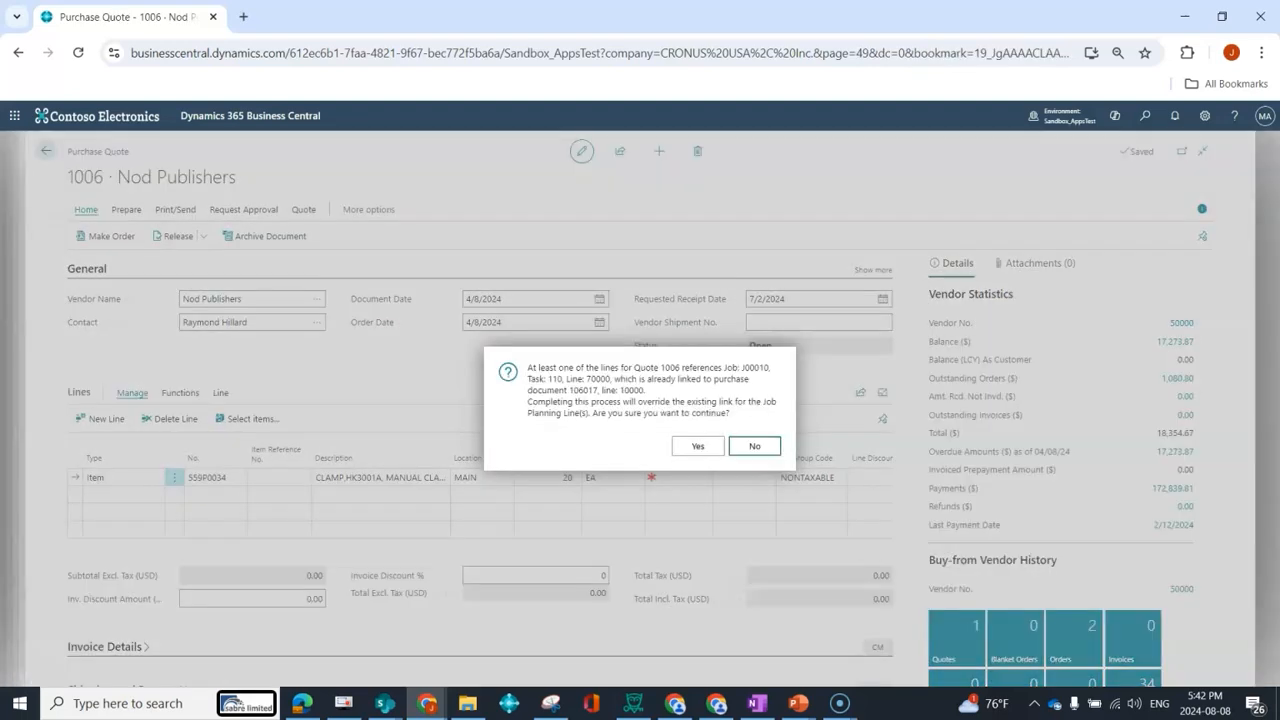
key("Tab")
key("Return")
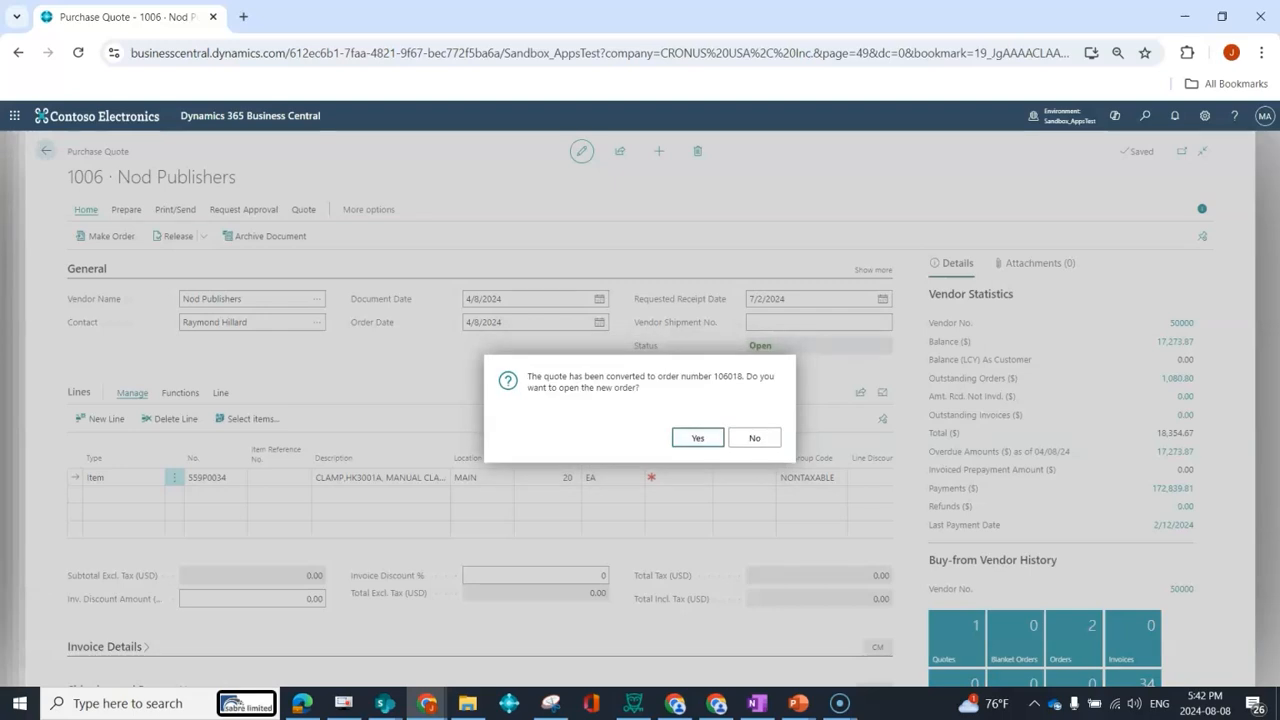
key("Tab")
key("Return")
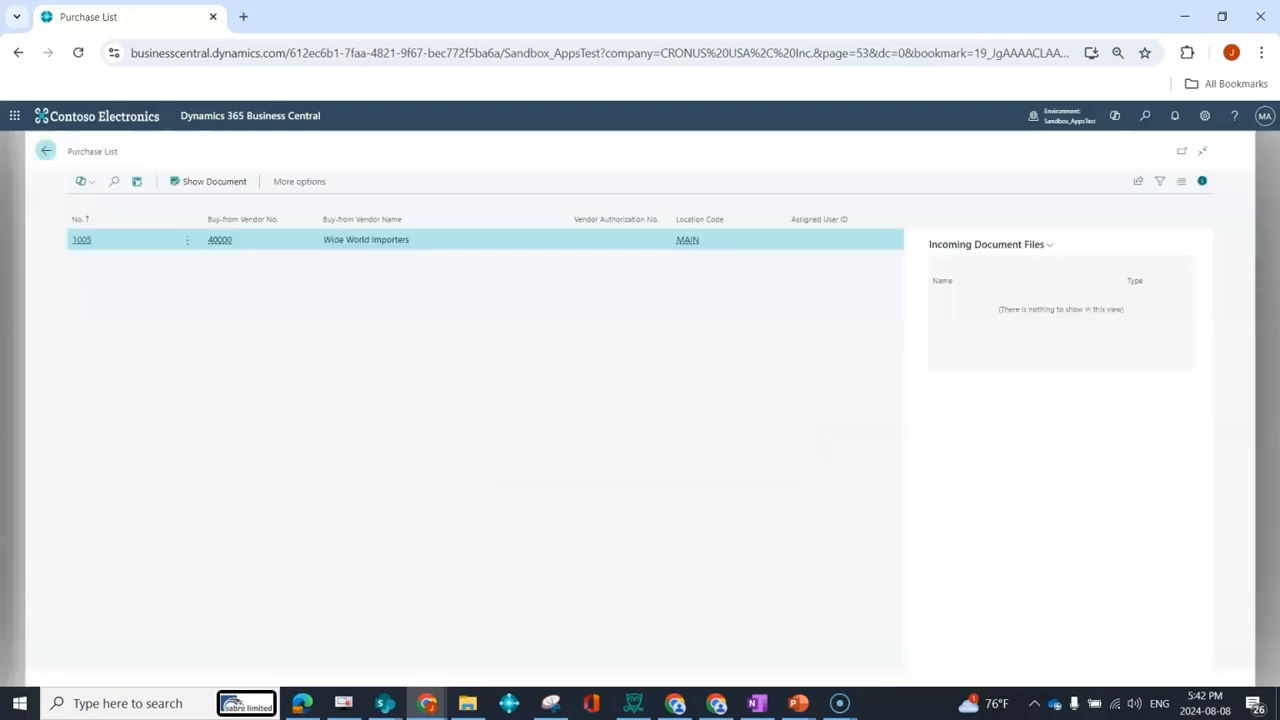
left_click(46, 150)
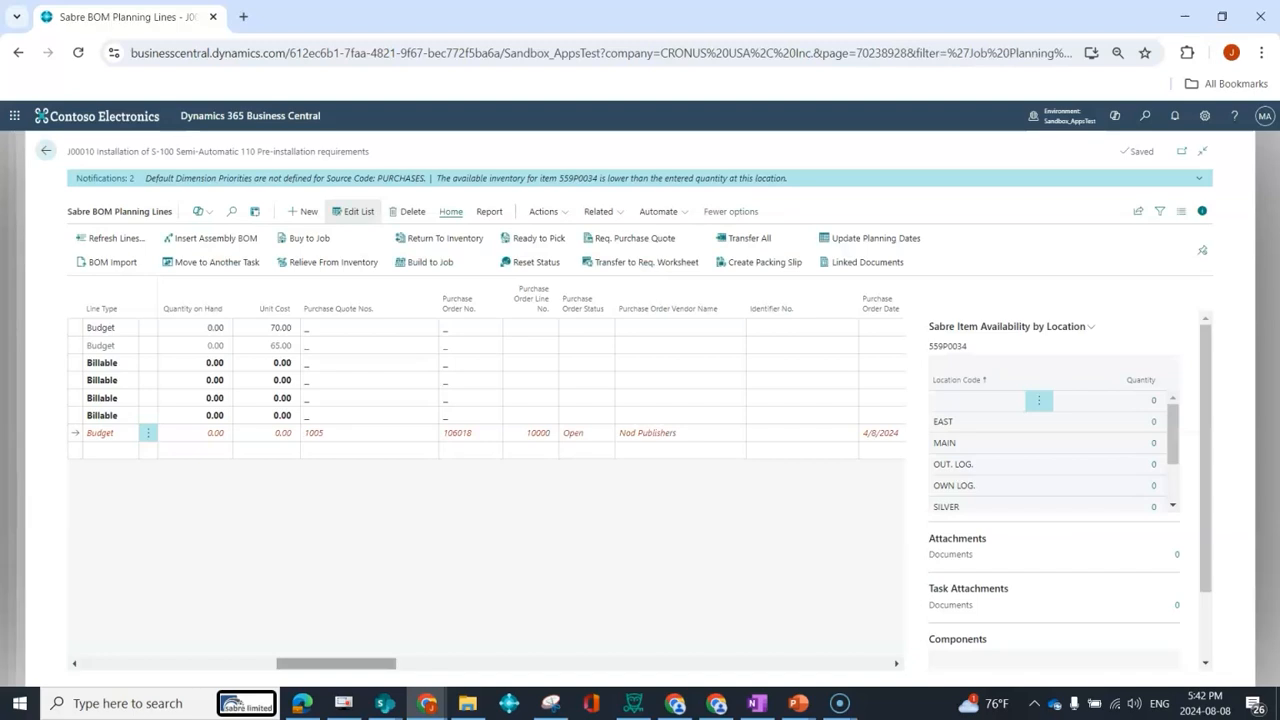